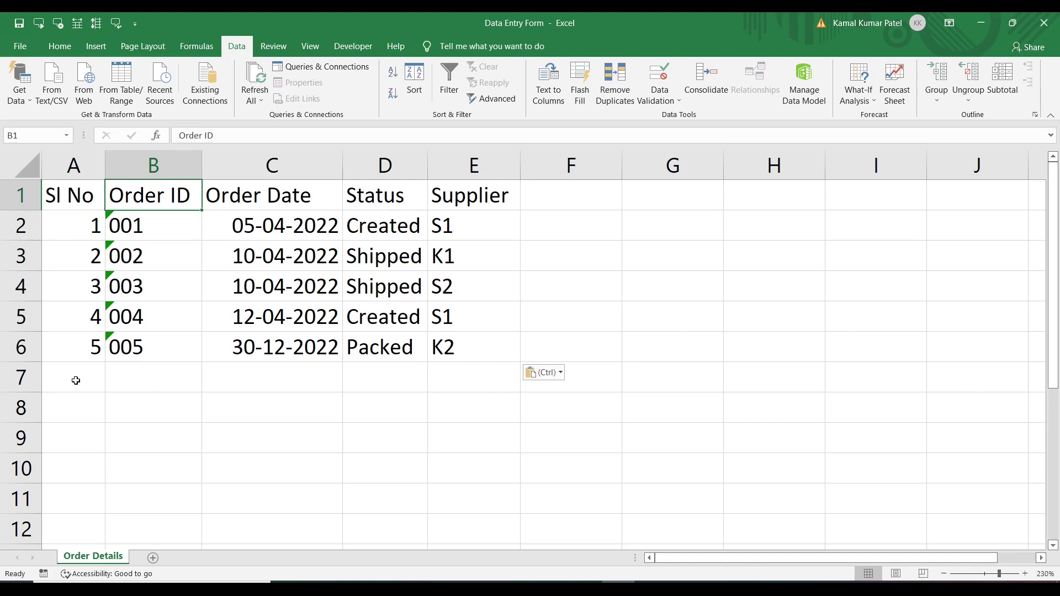
Add the Form... command from All Commands to the Quick Access Toolbar for all documents
mouse_move(75, 380)
left_mouse_down()
mouse_move(71, 409)
mouse_move(84, 379)
left_mouse_up()
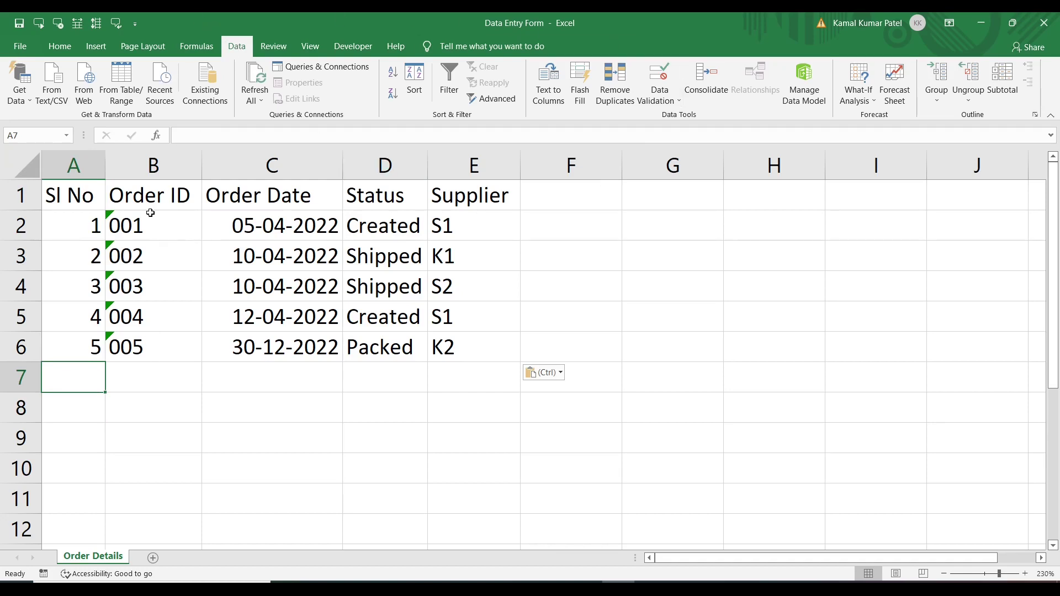
left_click(136, 24)
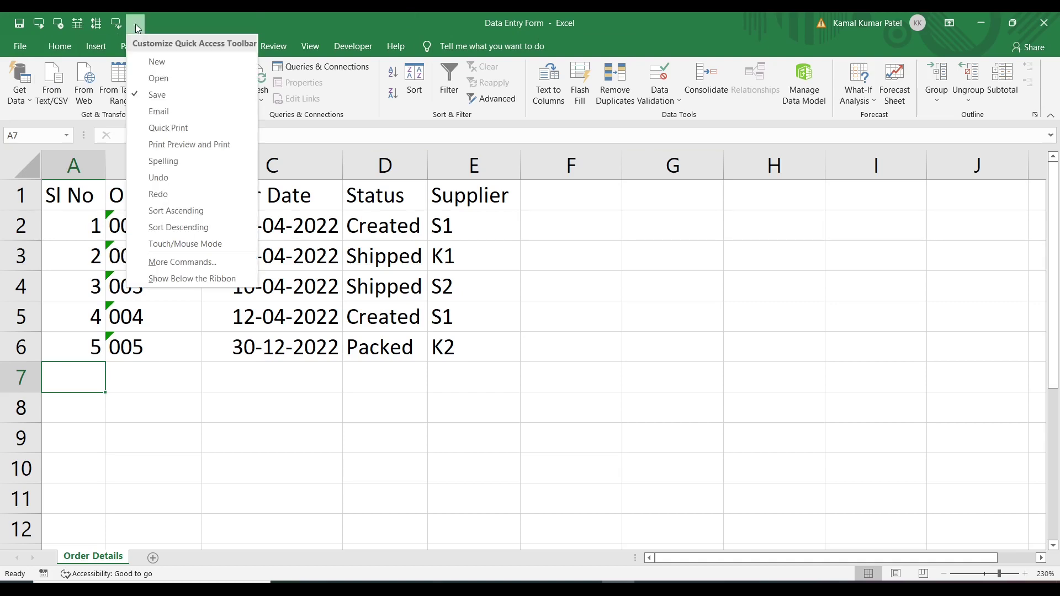
left_click(153, 266)
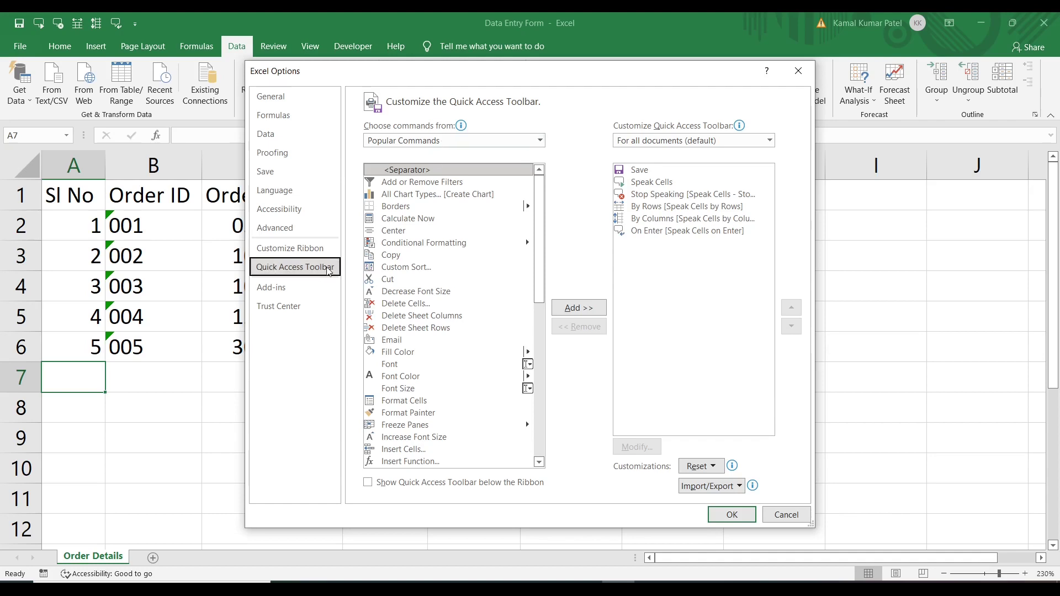
left_click(486, 140)
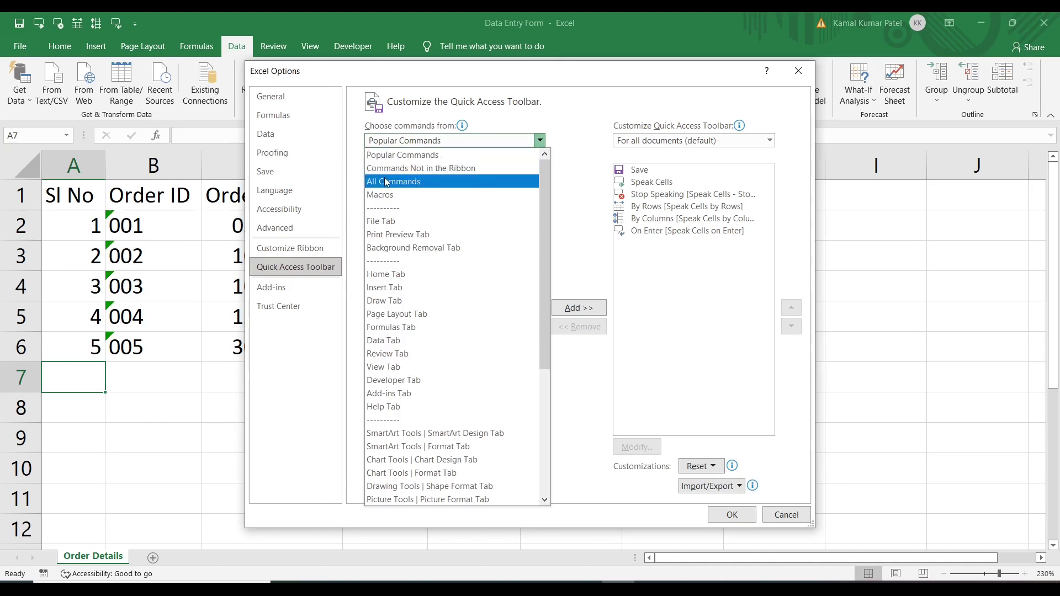
key("Escape")
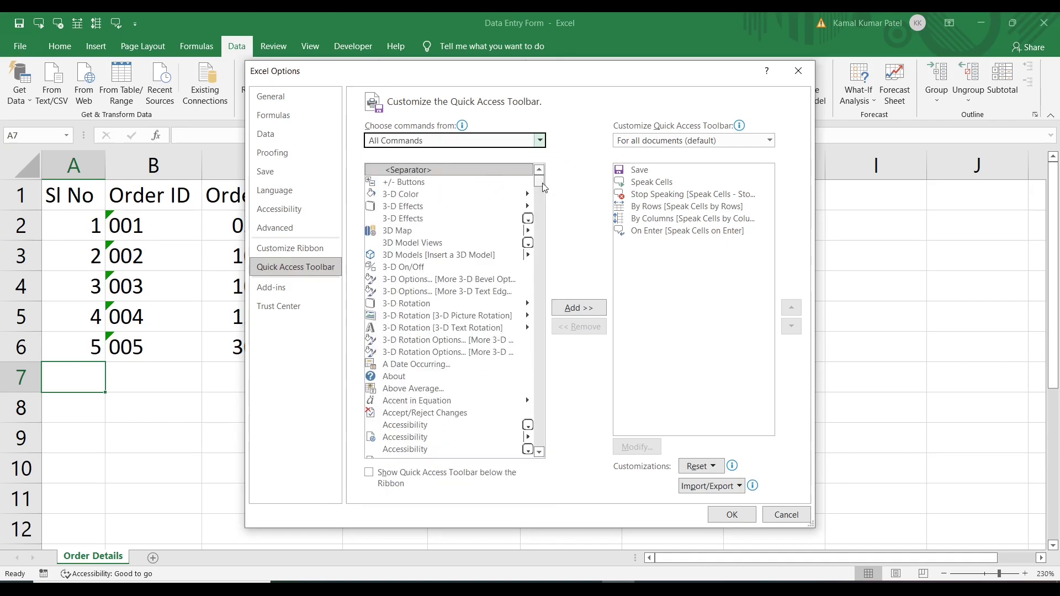
left_click_drag(540, 182, 545, 271)
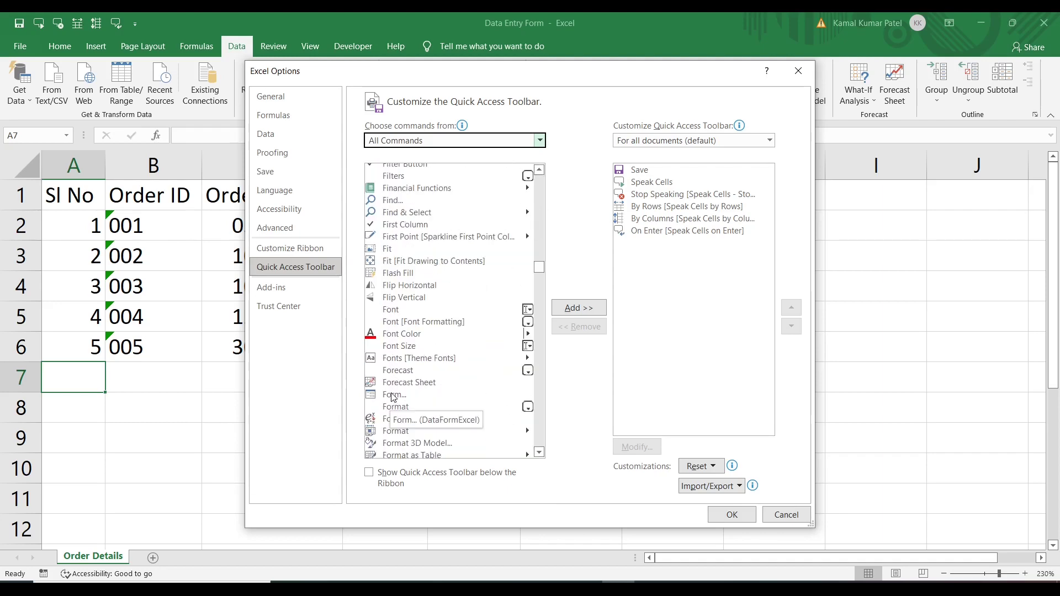
left_click(393, 395)
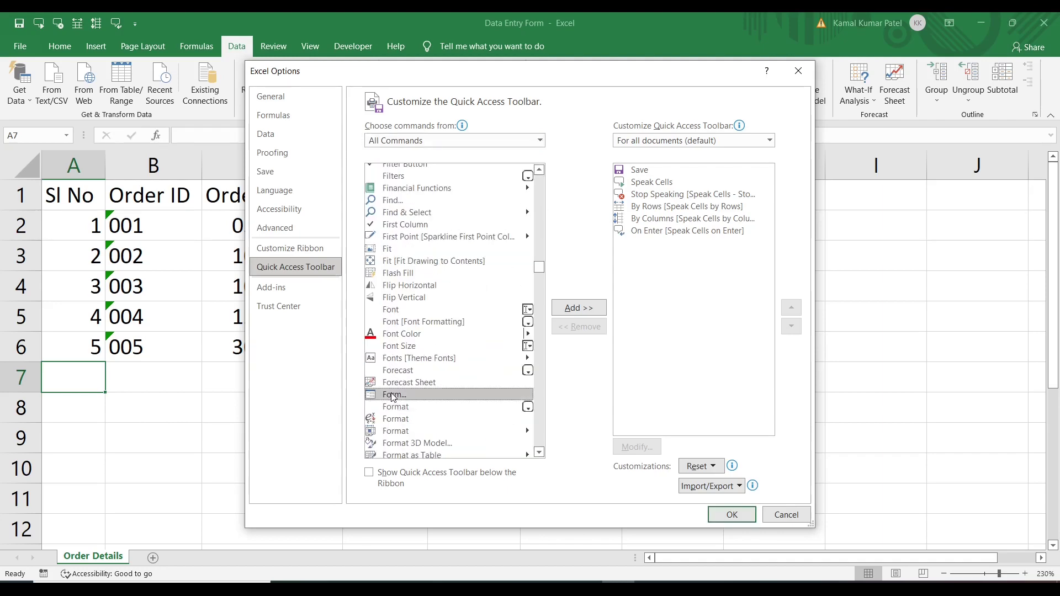
left_click(578, 312)
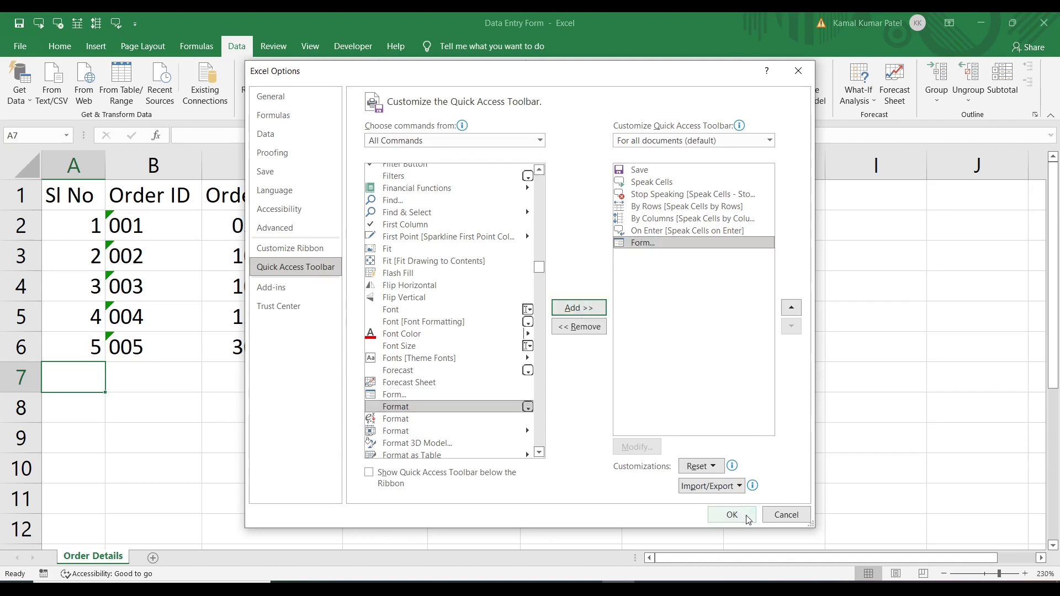
left_click(748, 519)
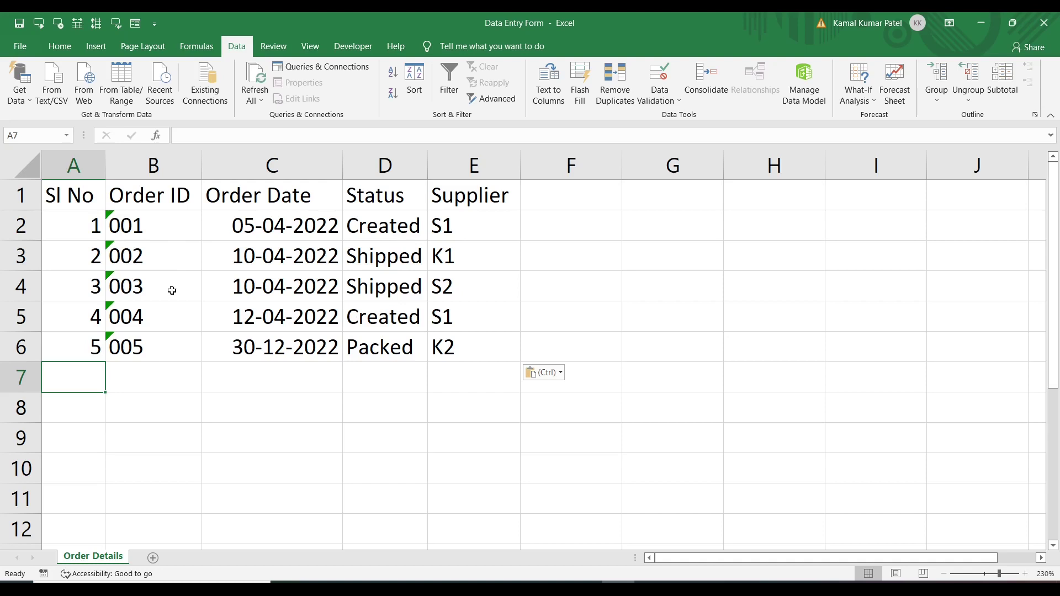
Convert the A1:E6 order data into a table with headers with Ctrl+T
left_click(170, 227)
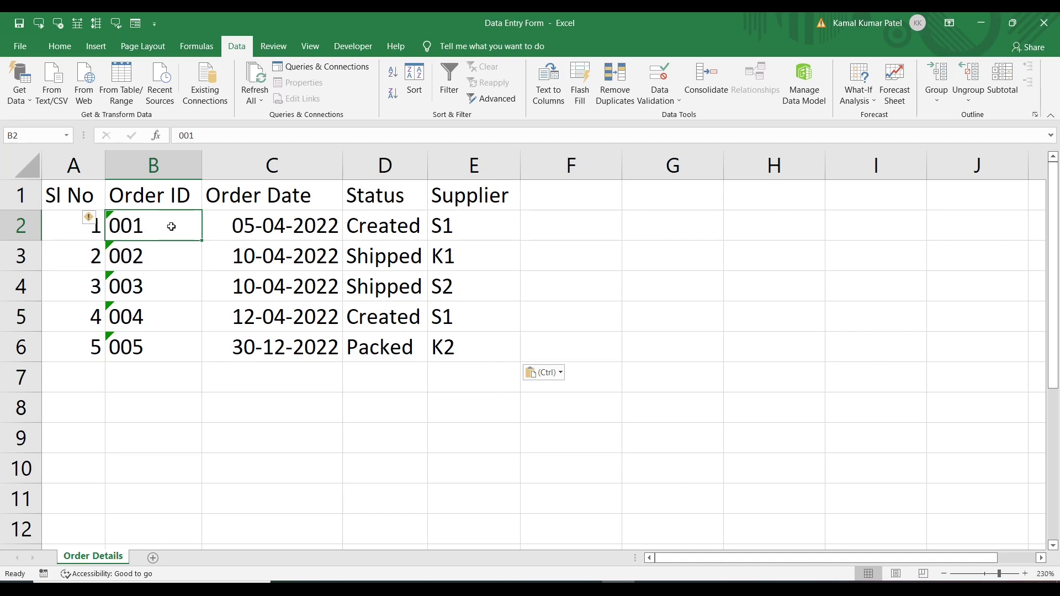
left_click(60, 47)
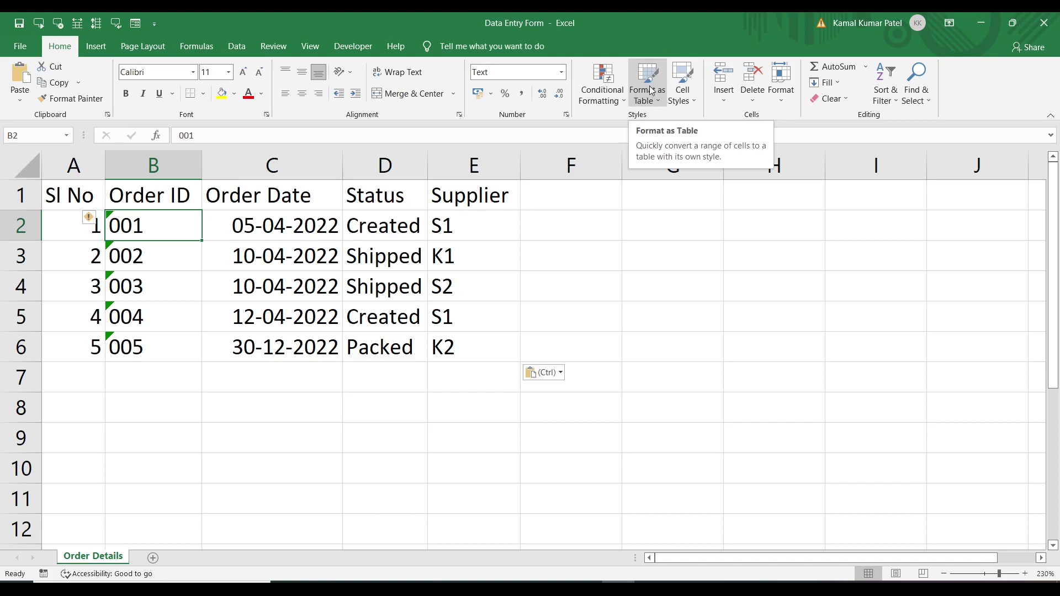
left_click(300, 293)
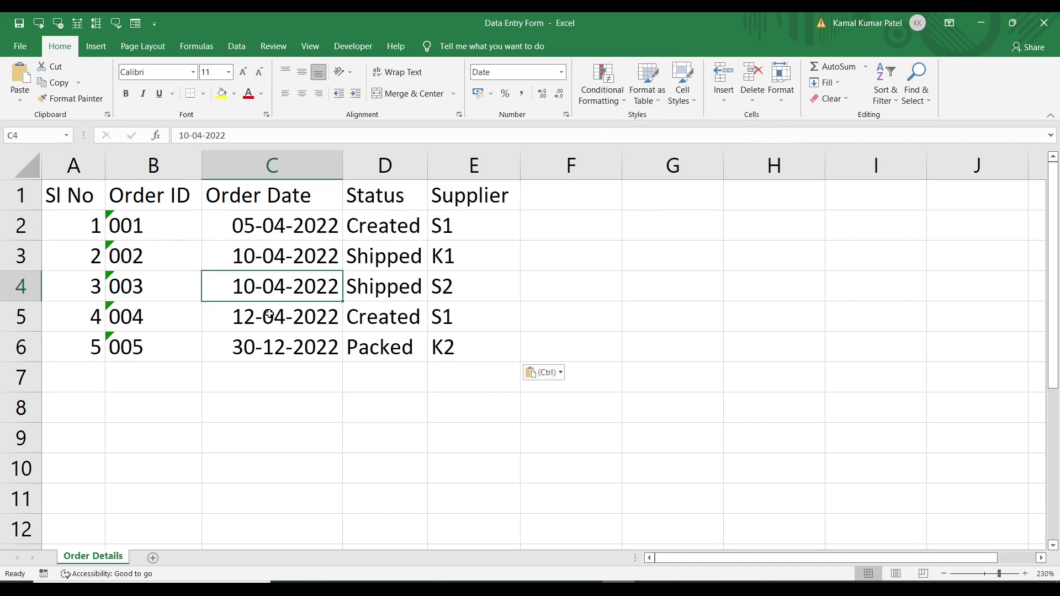
key("ctrl+t")
left_click_drag(703, 232, 520, 194)
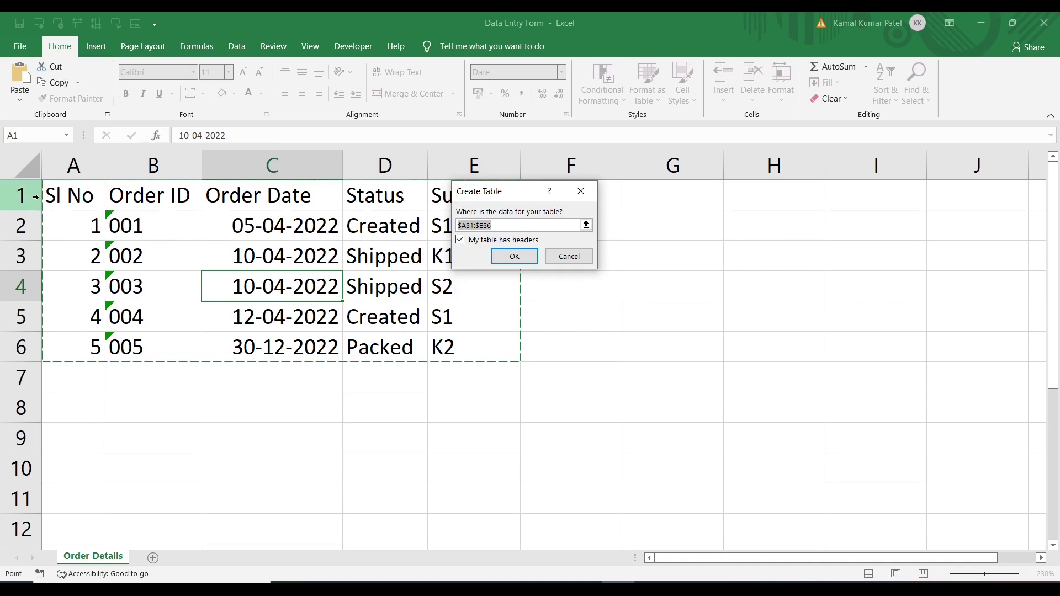
left_click(504, 260)
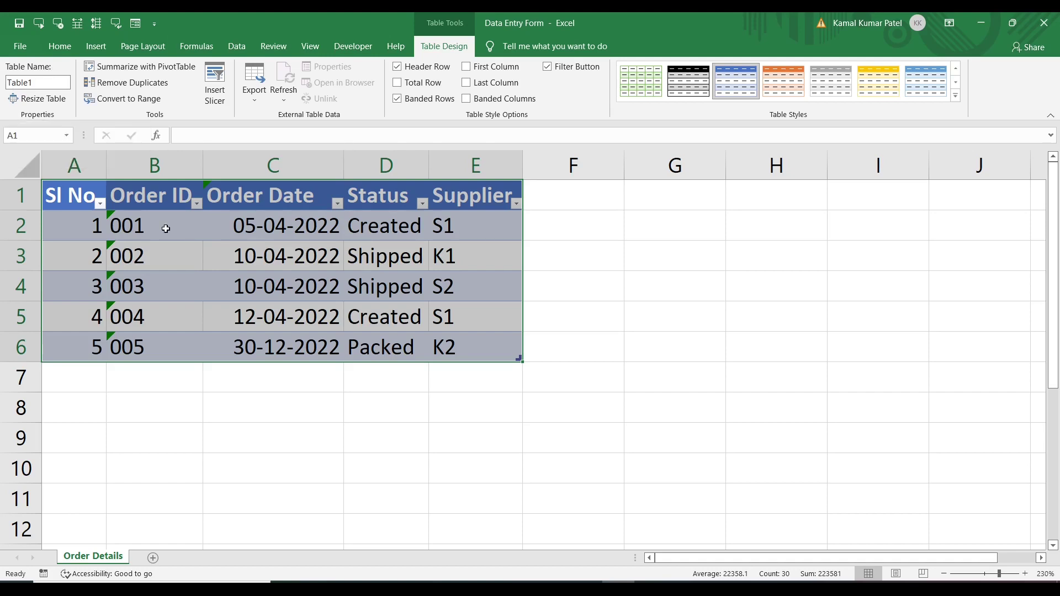
Open the Order Details form, step through orders 002 and 003, then return to record 1
left_click(136, 24)
left_click_drag(472, 87, 587, 182)
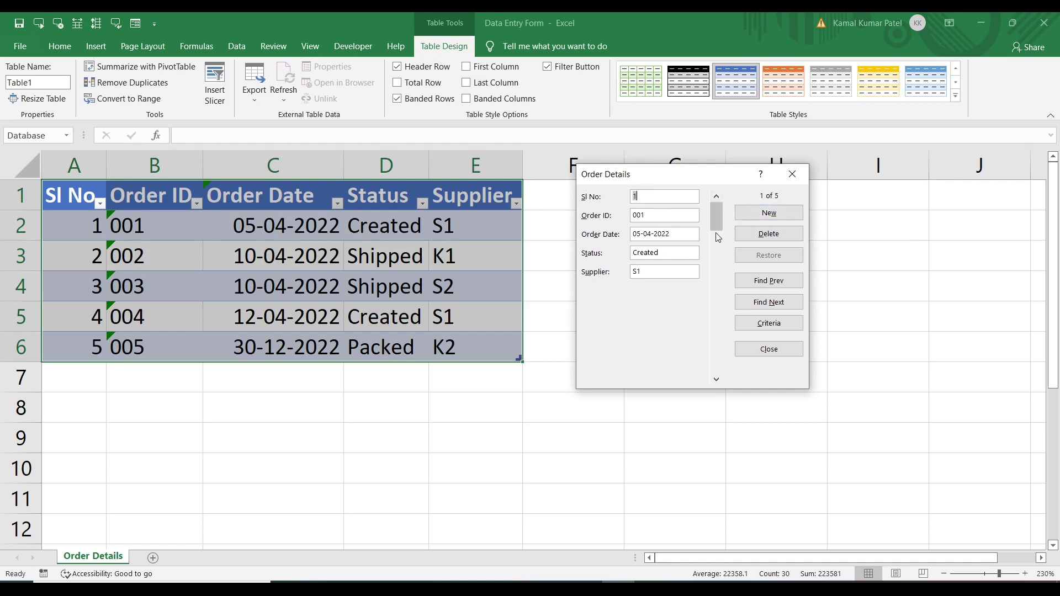
left_click(716, 381)
left_click(716, 381)
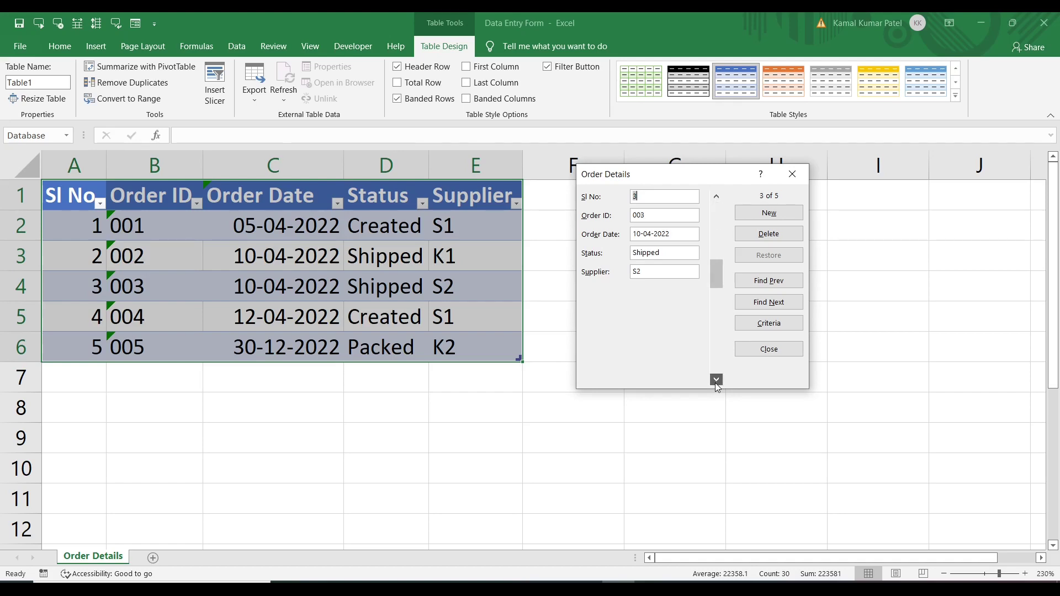
left_click_drag(716, 280, 717, 315)
left_click(716, 220)
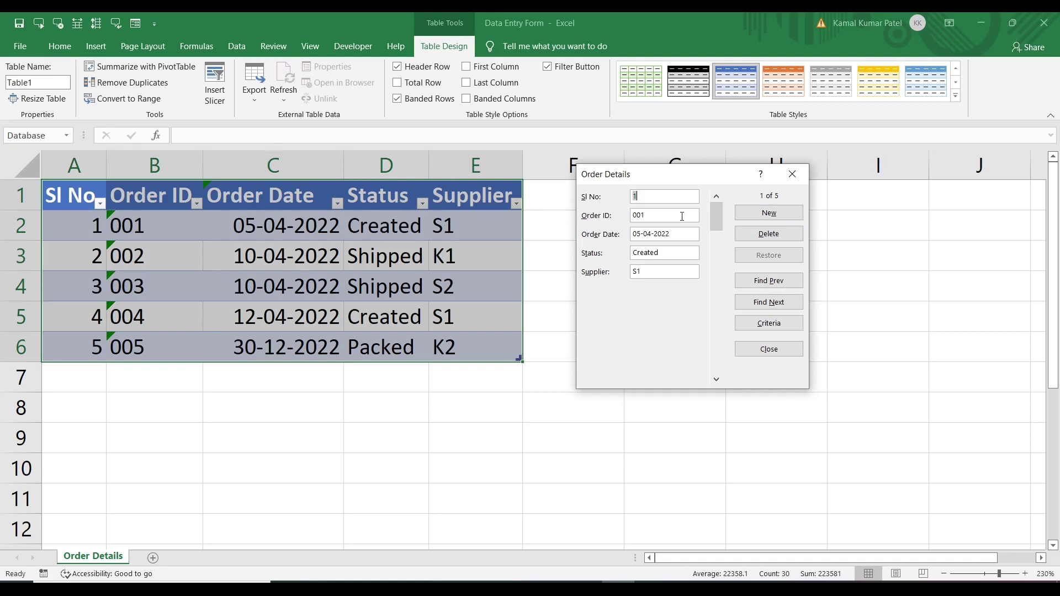
Add a new record for order 006 dated 20-04-2022, Shipped, supplier S3
left_click(775, 215)
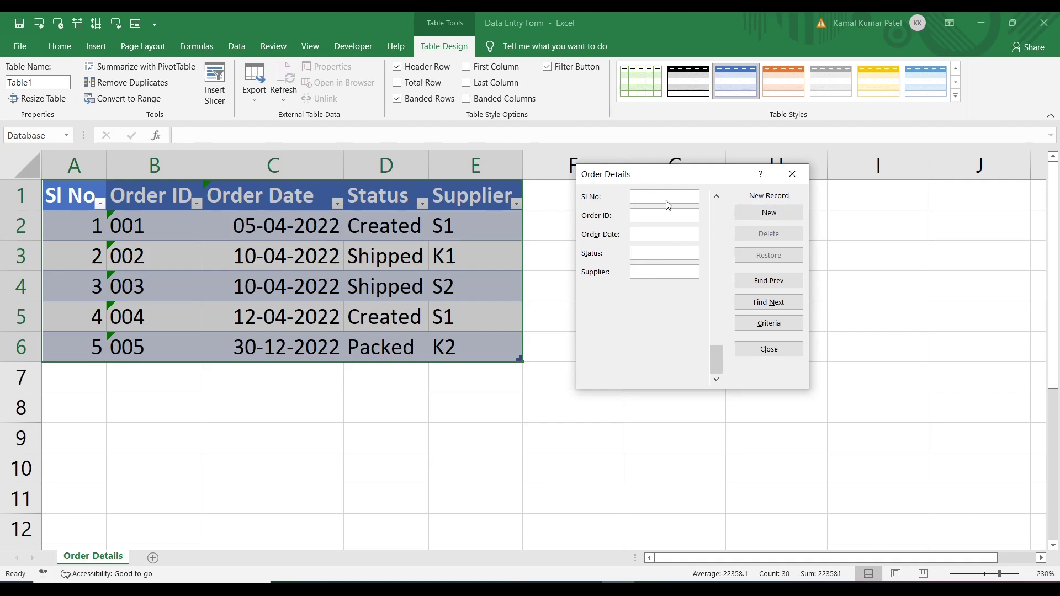
type("6")
type("006")
type("20")
type("-04-2022")
type("Shipped")
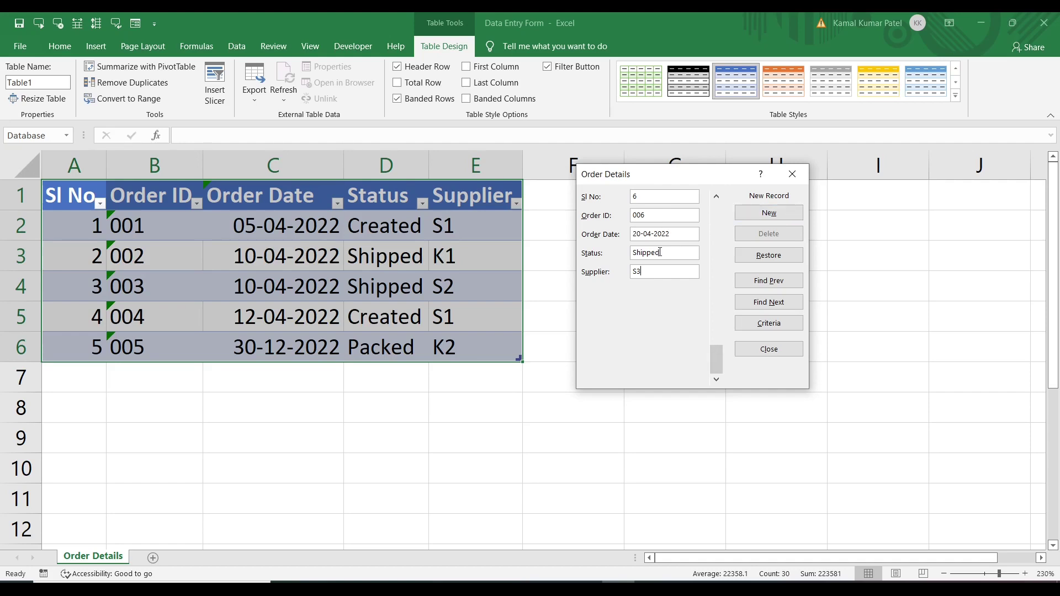
key("Return")
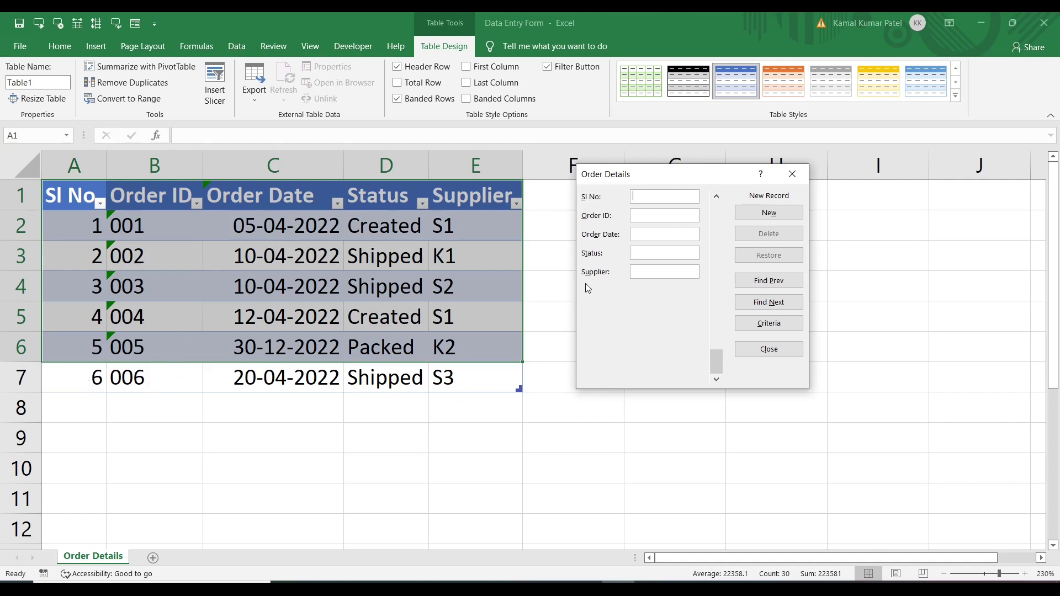
Add order 007 with Sl No 7, dated 11-04-2022, Created, supplier K1
type("7")
key("Tab")
type("007")
type("11-")
type("04-20")
type("22")
type("Created")
type("K1")
left_click(768, 214)
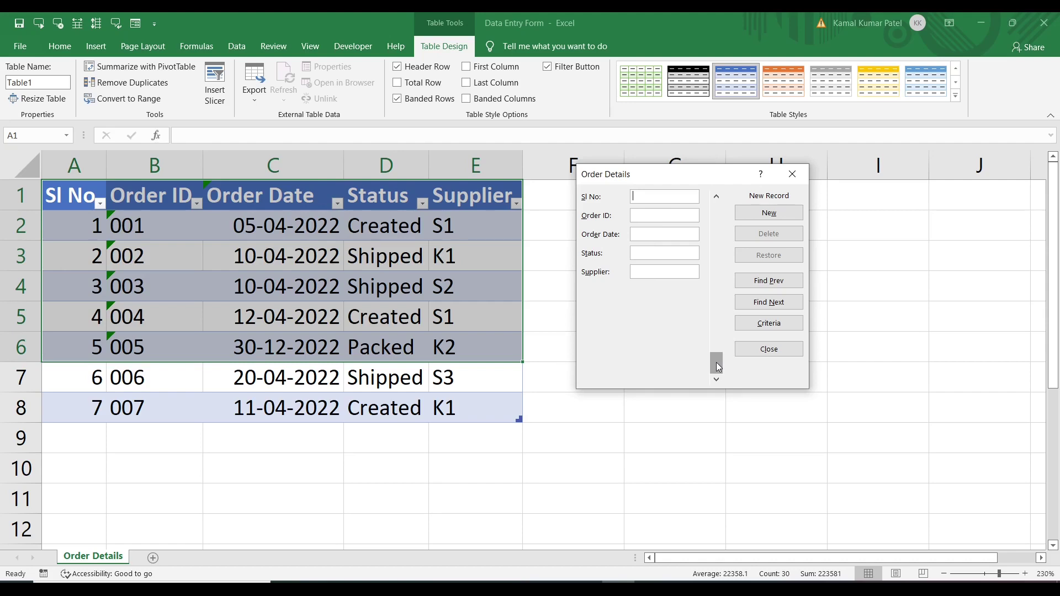
Navigate to order 004 in the form and permanently delete it
left_click_drag(718, 367, 719, 188)
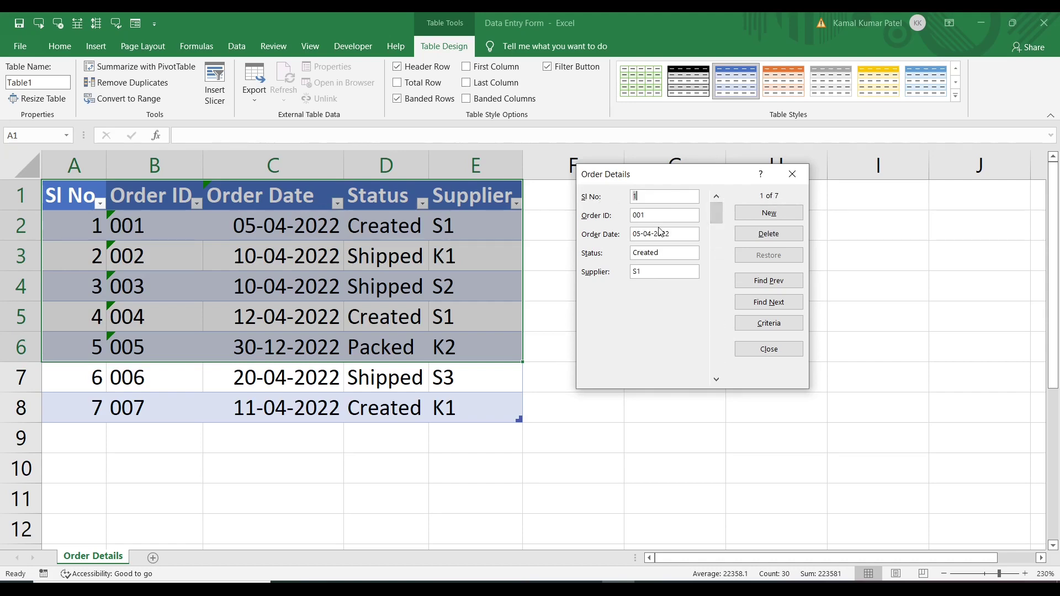
key("Down")
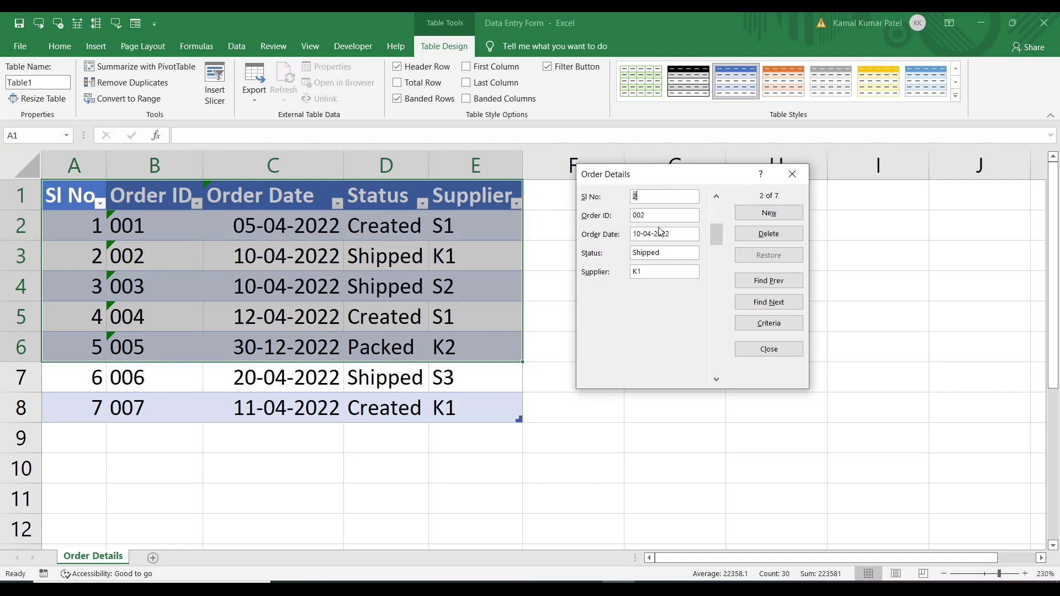
key("Down")
key("Down")
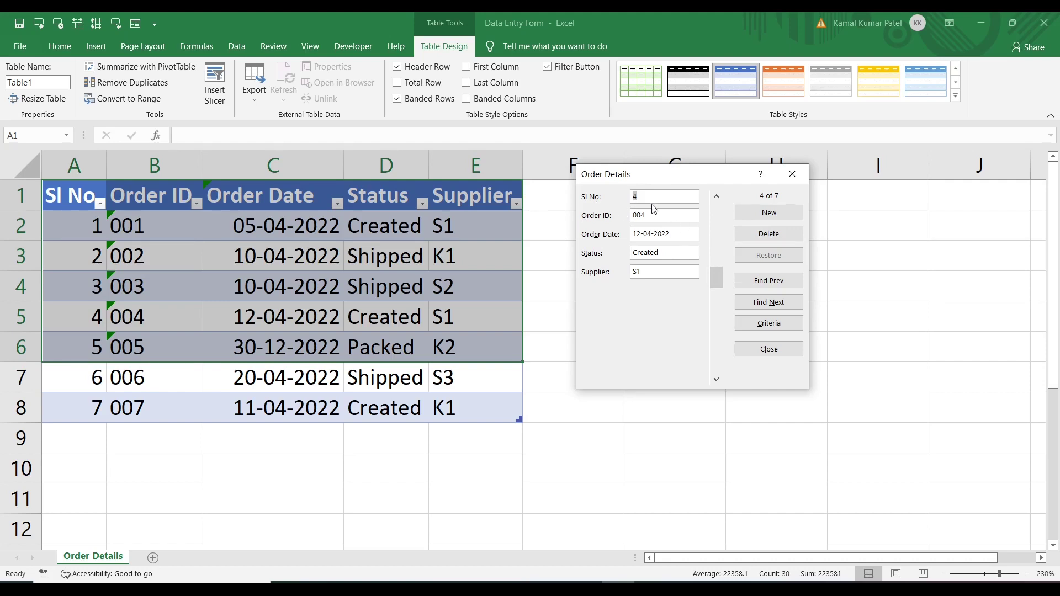
left_click(787, 239)
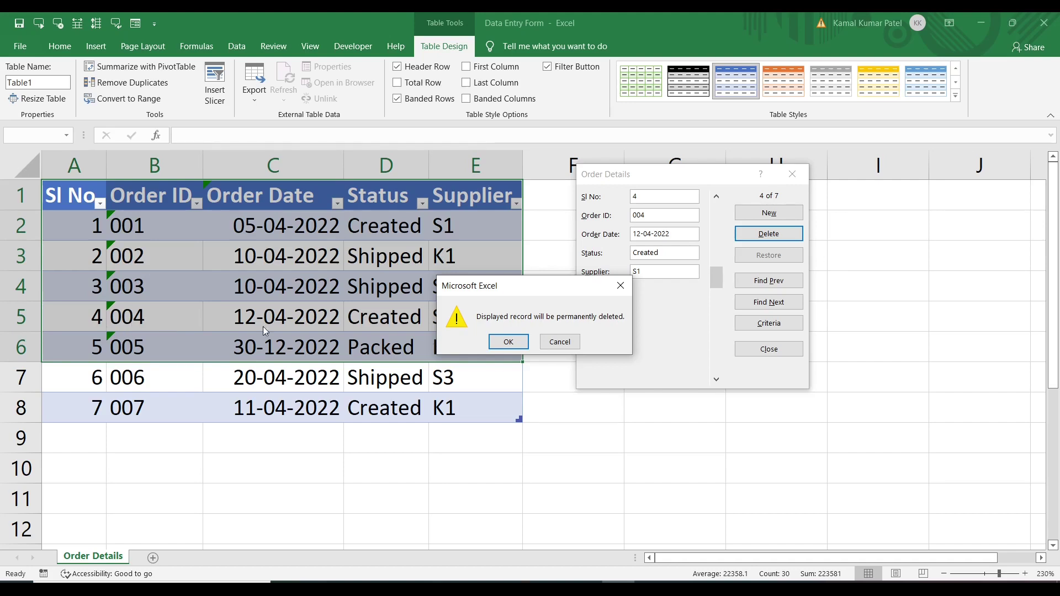
left_click(508, 342)
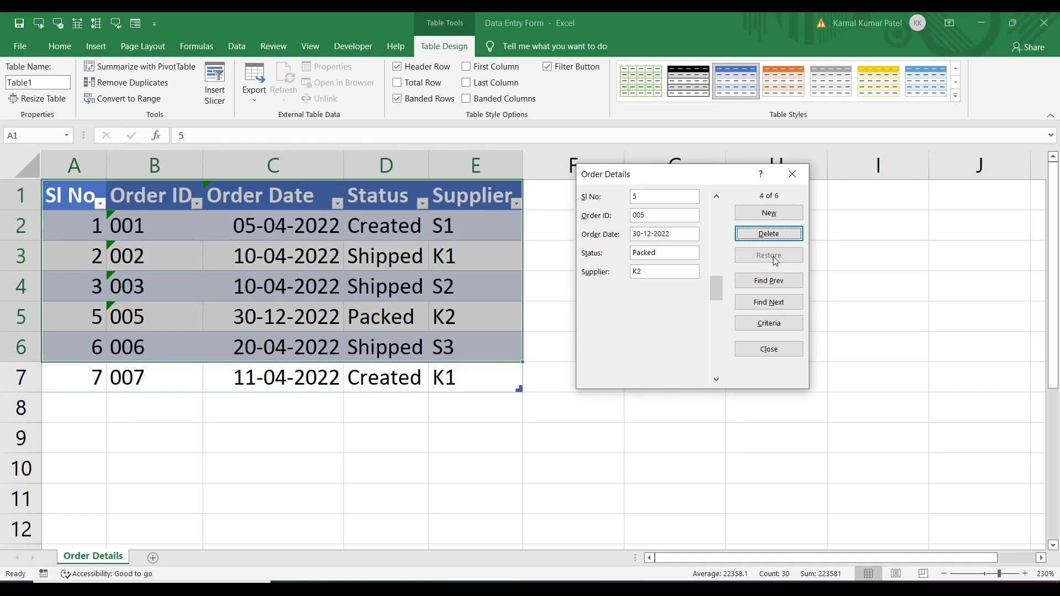
Change the Sl No field to 1, then restore the record to undo the edit
left_click(663, 194)
type("1")
left_click(770, 256)
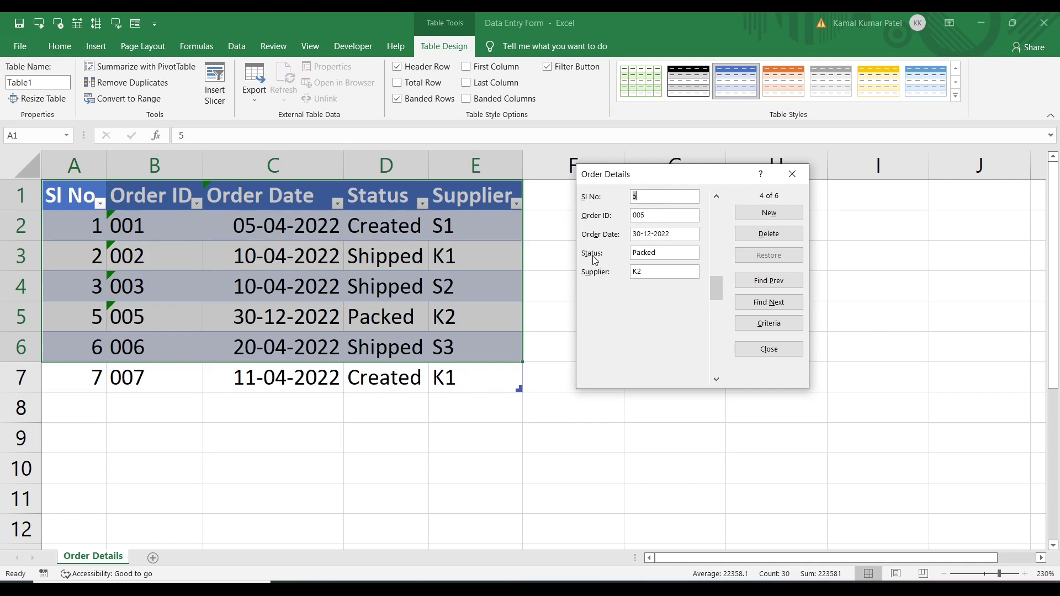
Replace order 005's Packed status with Shipped and save the record
double_click(665, 255)
type("Shipped")
key("Return")
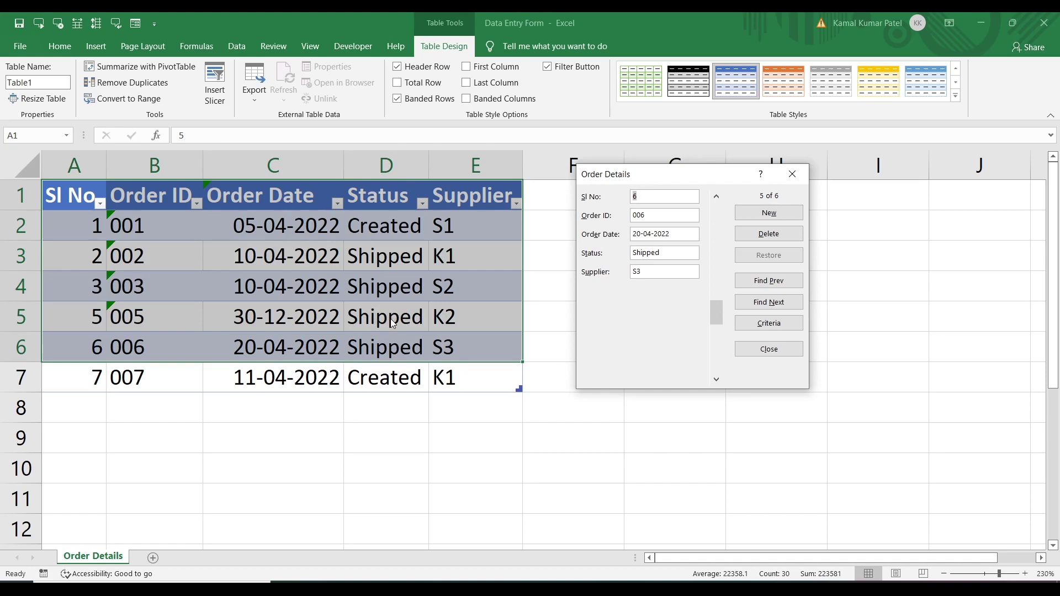
Search the form by criteria for Order ID 007
left_click(775, 327)
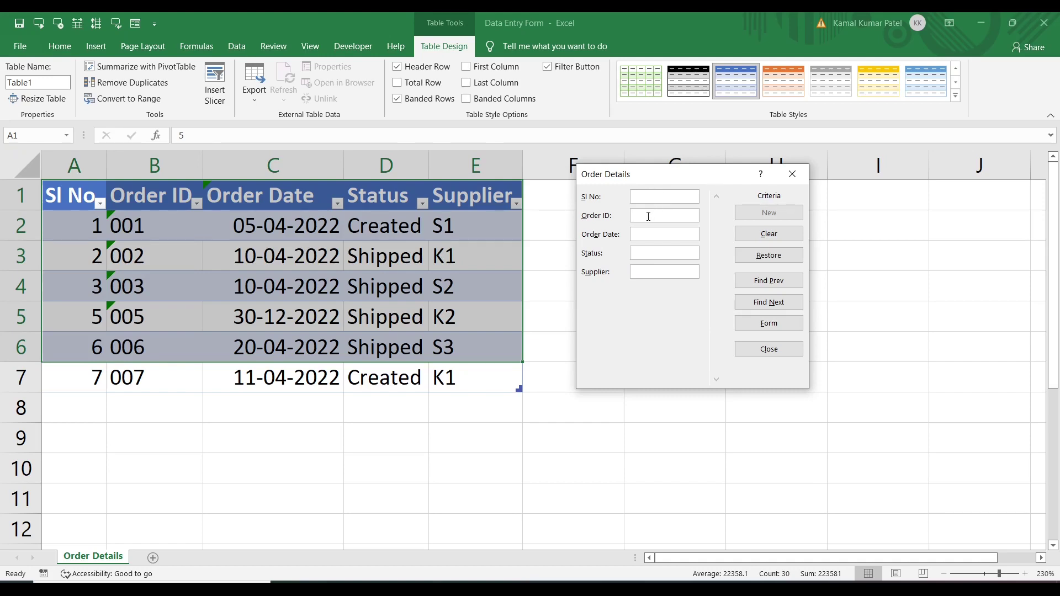
type("007")
key("Return")
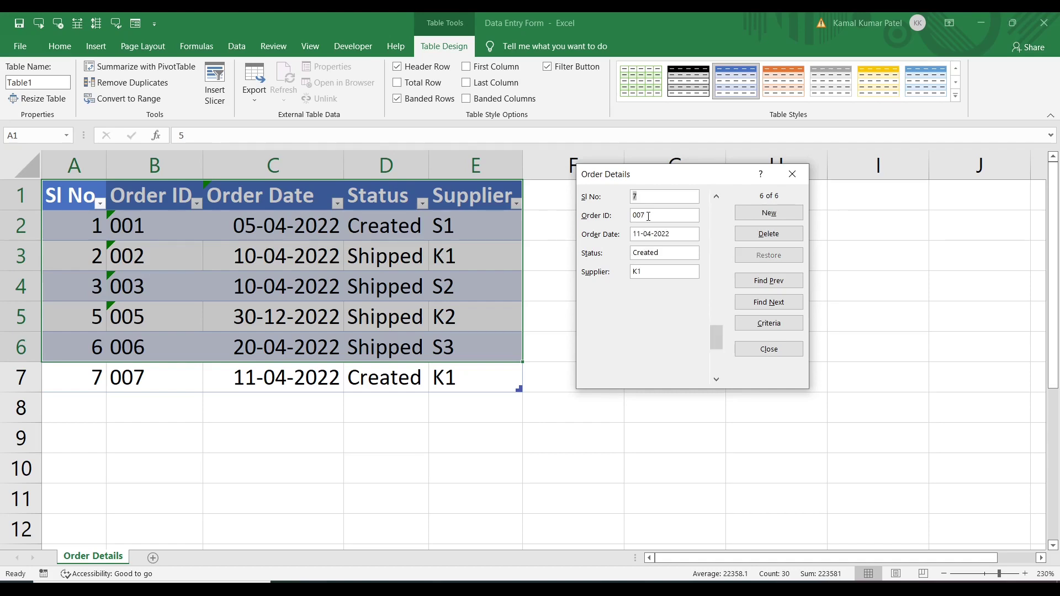
left_click(647, 197)
Clear the old criteria, search Supplier K1, and step through its matches with Find Prev/Next
left_click(783, 327)
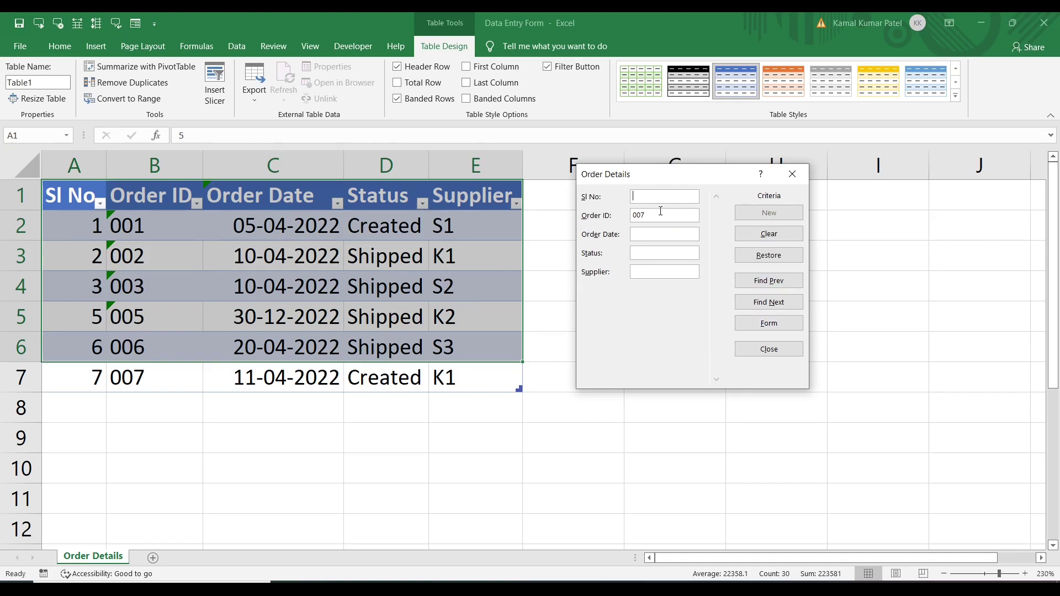
left_click(778, 236)
type("K1")
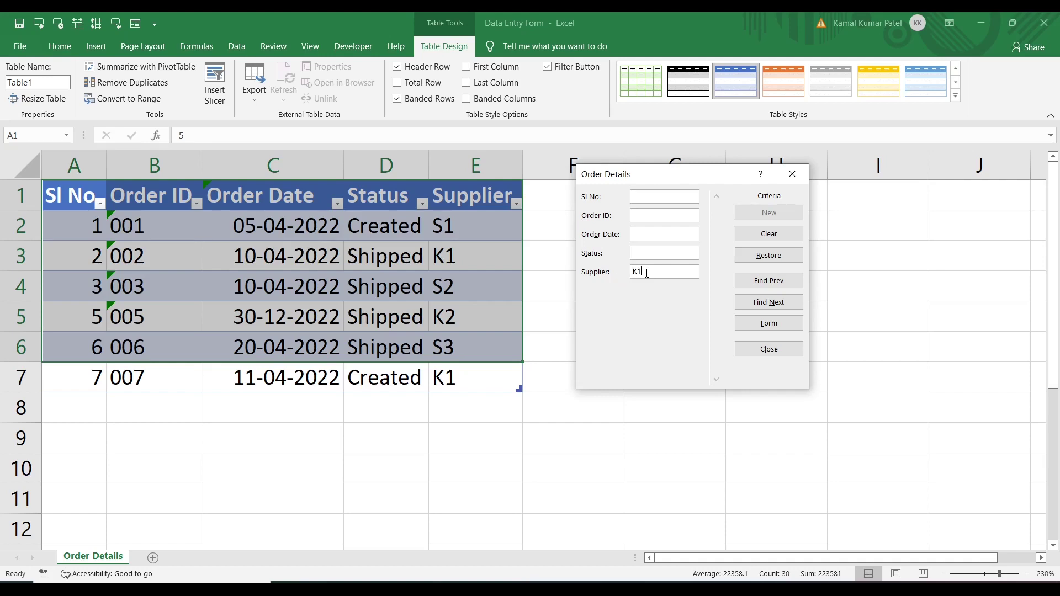
left_click(776, 285)
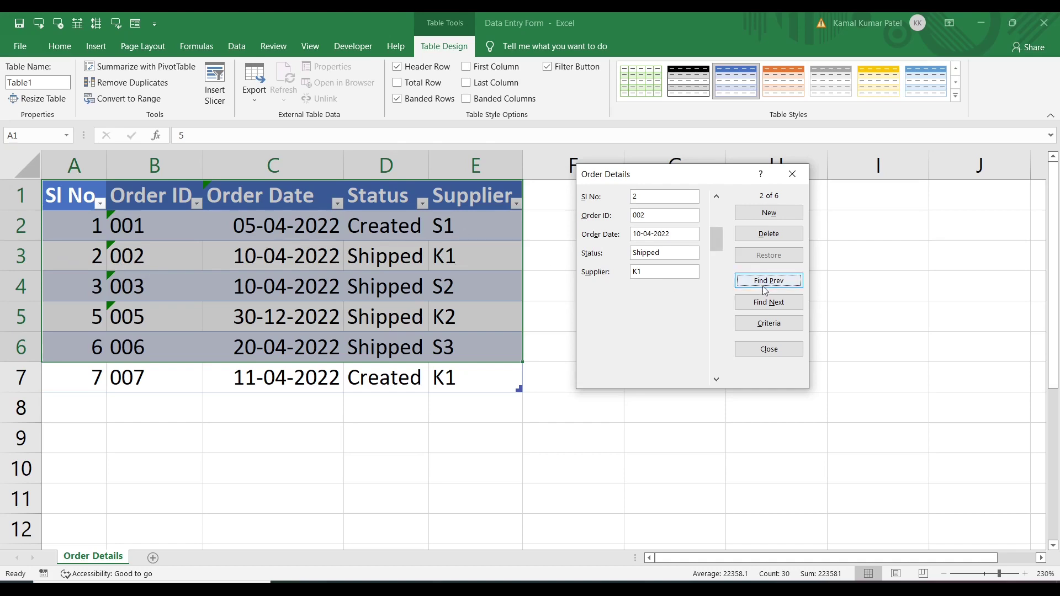
left_click(768, 303)
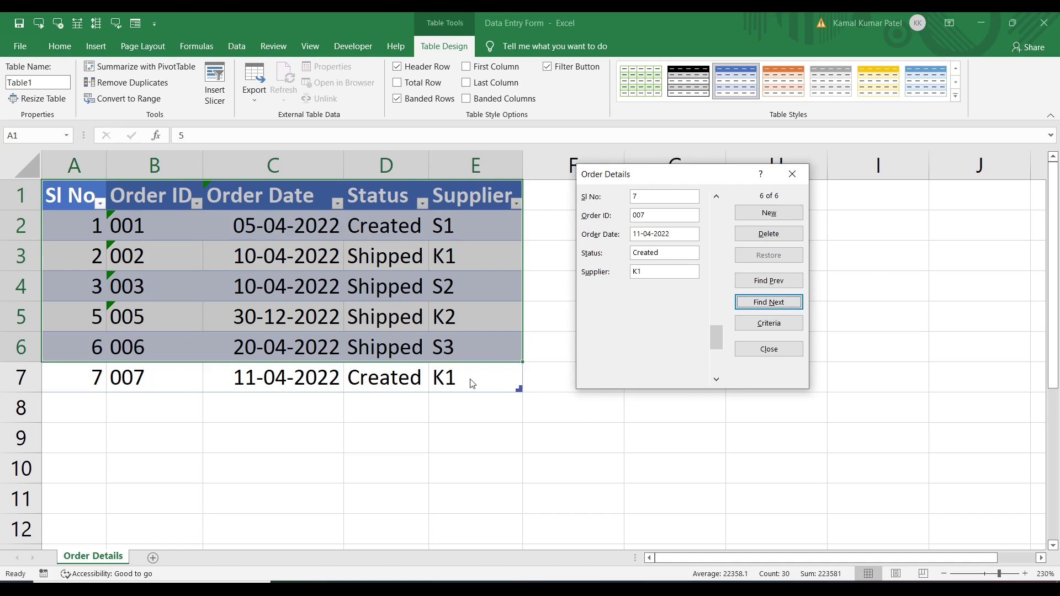
left_click(771, 306)
Change the Supplier criterion from K1 to S and find the previous match
left_click(768, 323)
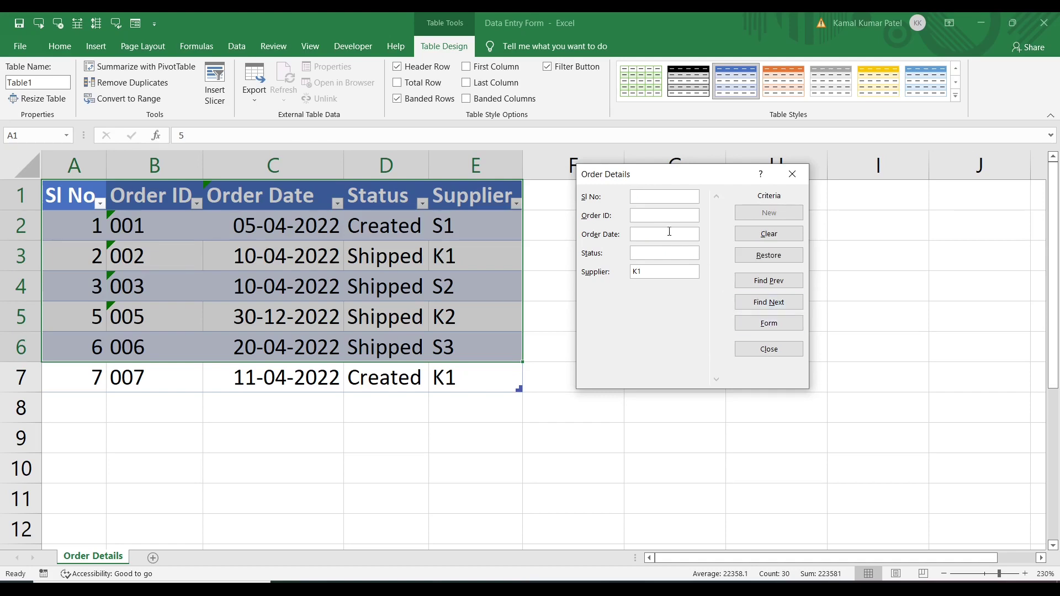
double_click(649, 271)
type("S*")
left_click(778, 285)
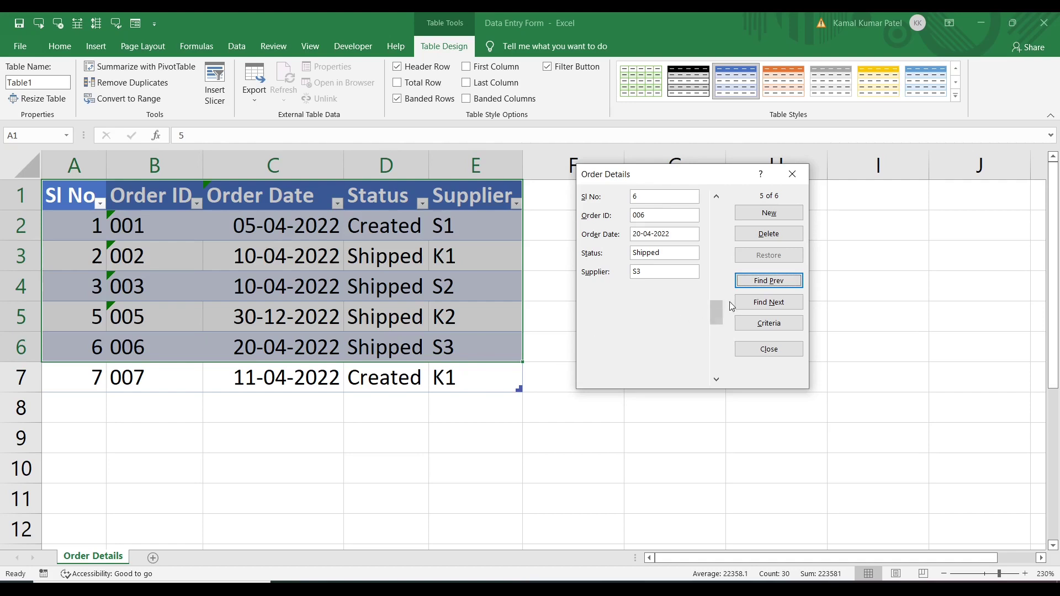
Step back through S-supplier orders to 001, then forward to orders 003 and 006
left_click(777, 282)
left_click(777, 282)
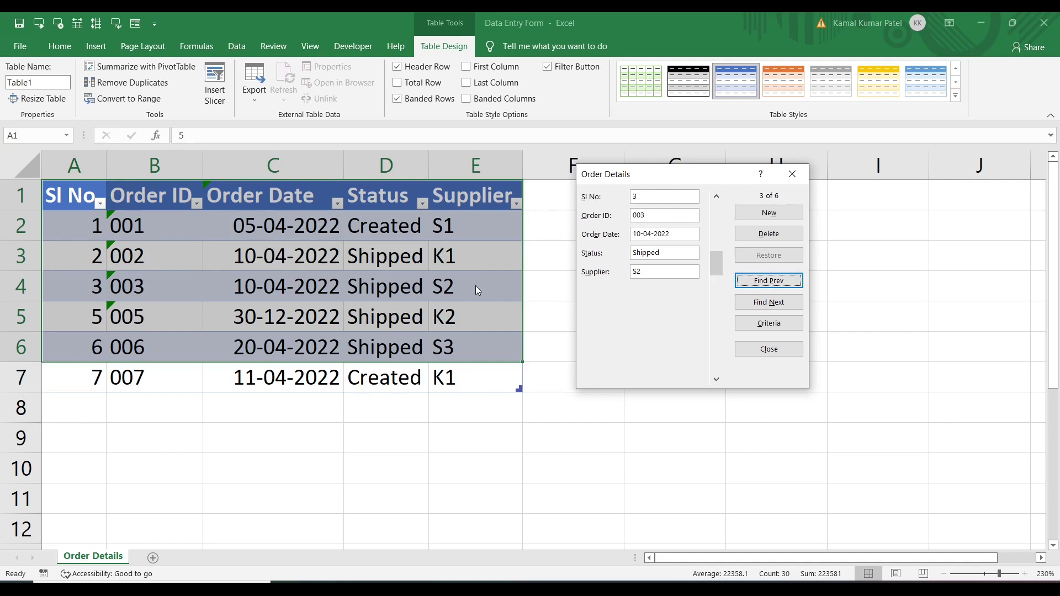
double_click(775, 287)
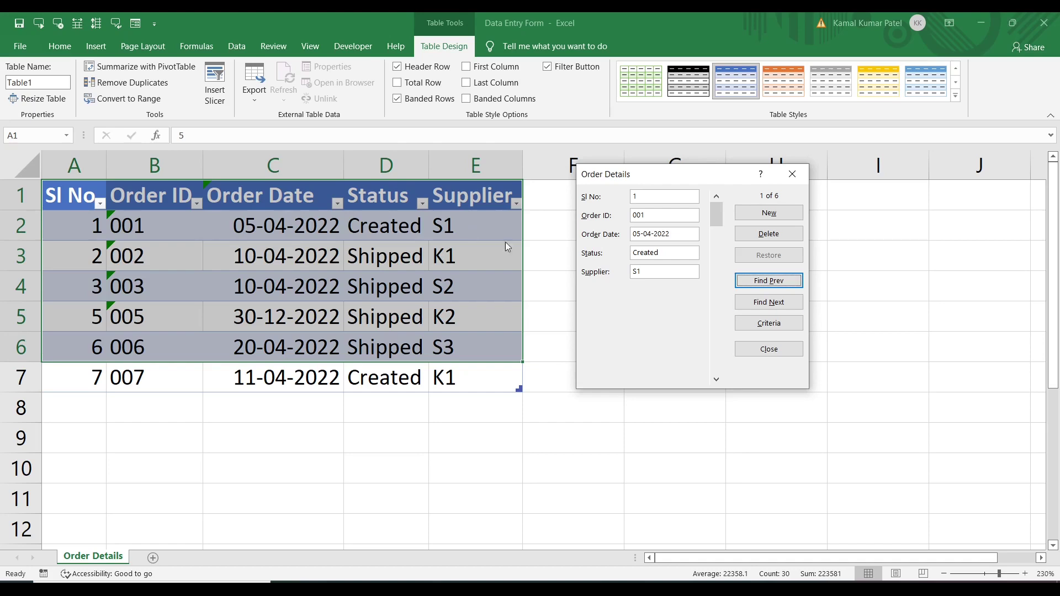
left_click(776, 285)
left_click(777, 305)
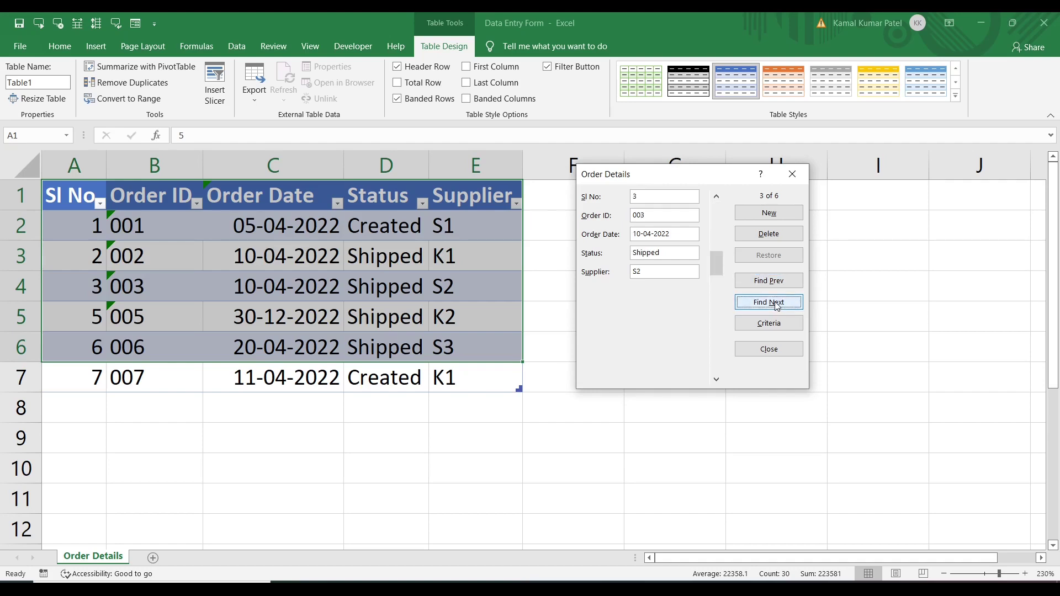
left_click(776, 305)
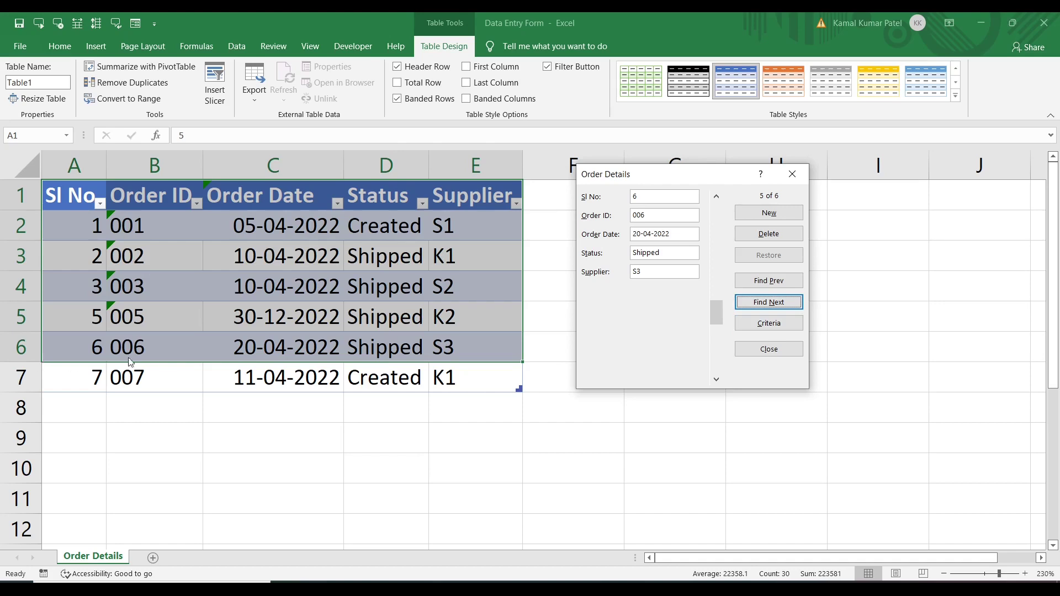
Close the Order Details form and select the whole Order Date column
left_click(795, 174)
left_click(275, 305)
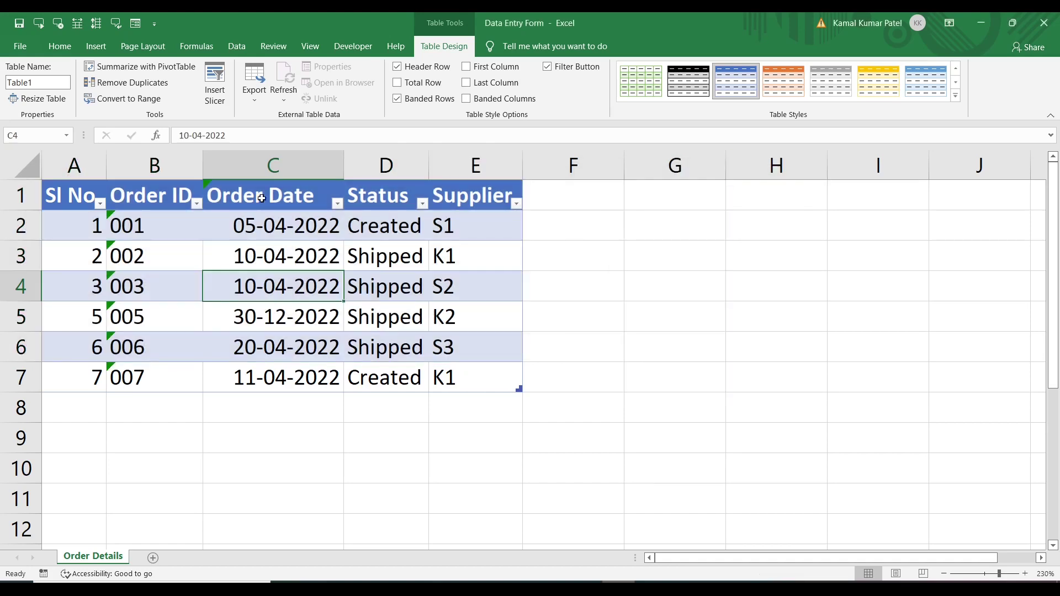
left_click(270, 154)
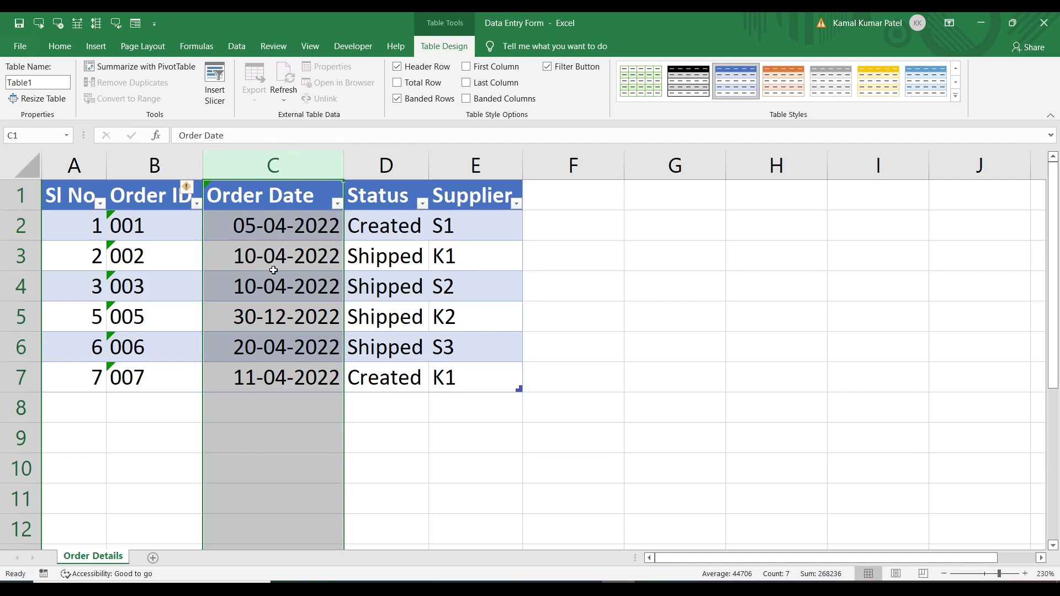
Apply Data Validation allowing only dates between 01-01-2022 and 31-12-2022
left_click(236, 46)
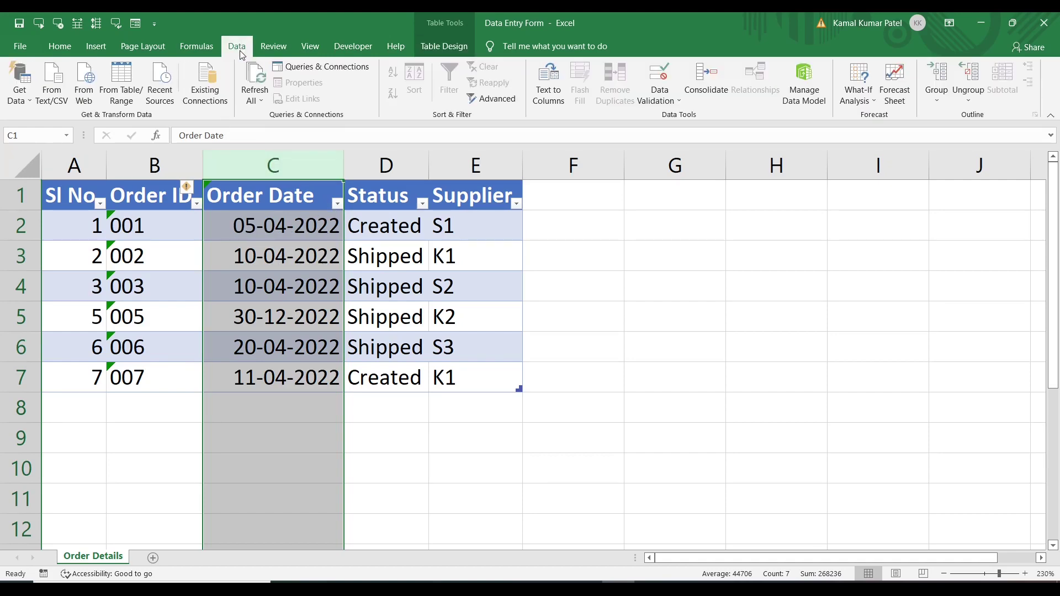
left_click(663, 103)
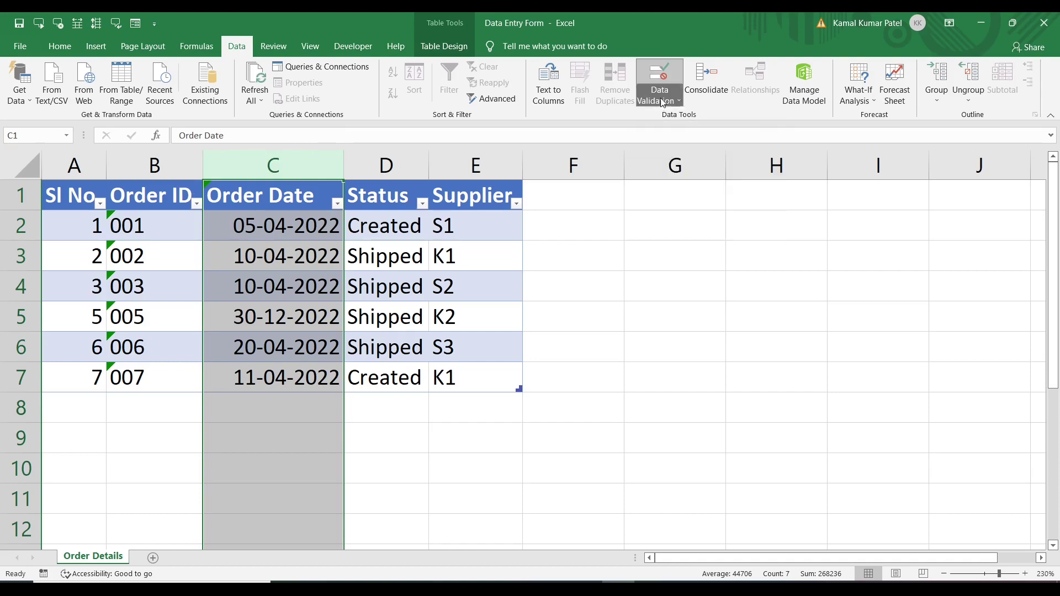
left_click(670, 117)
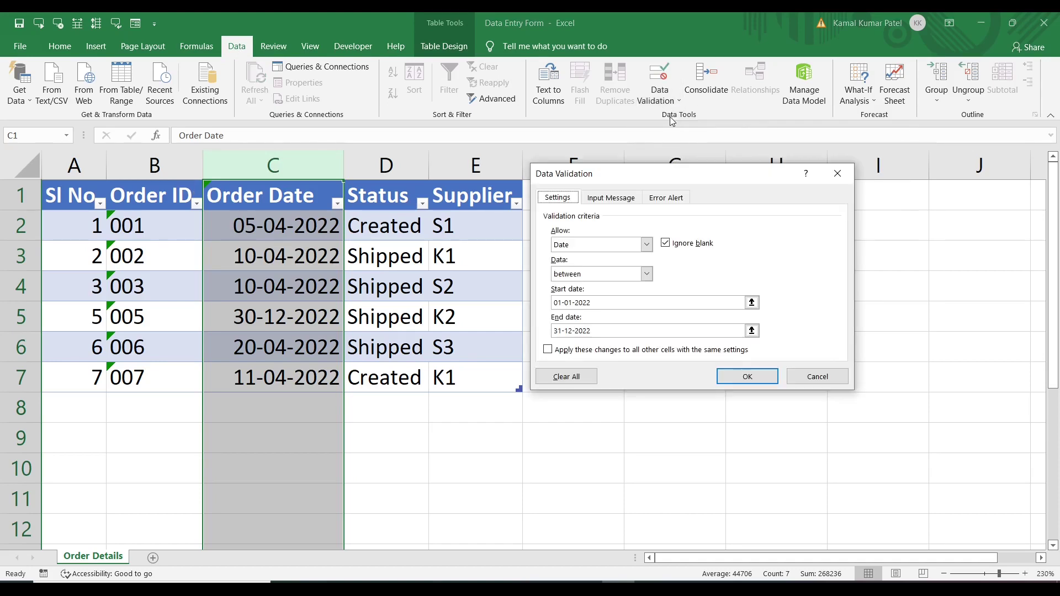
left_click_drag(584, 176, 486, 158)
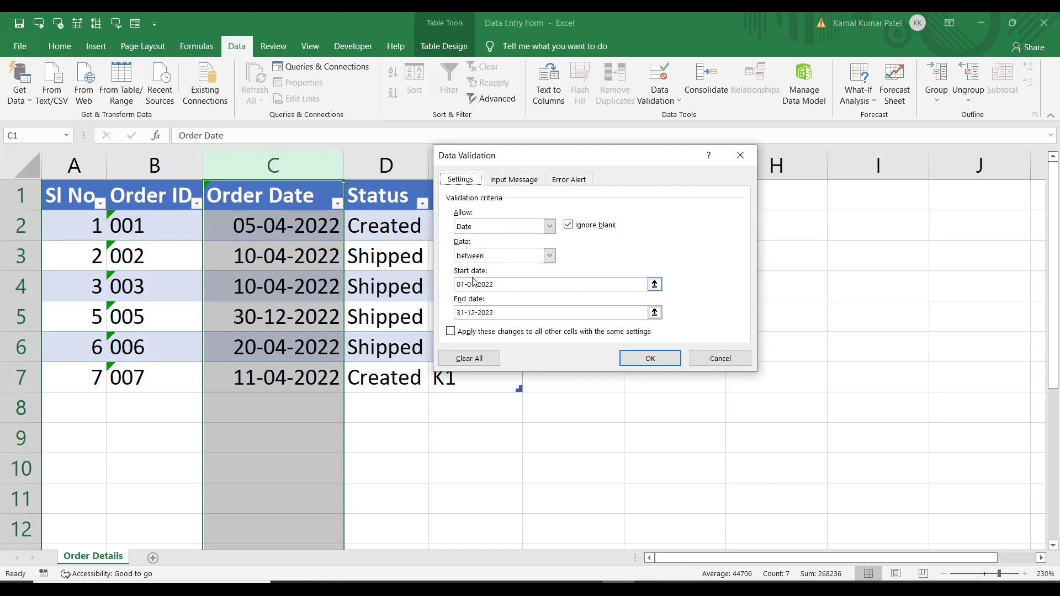
left_click(461, 314)
left_click(652, 358)
left_click(273, 225)
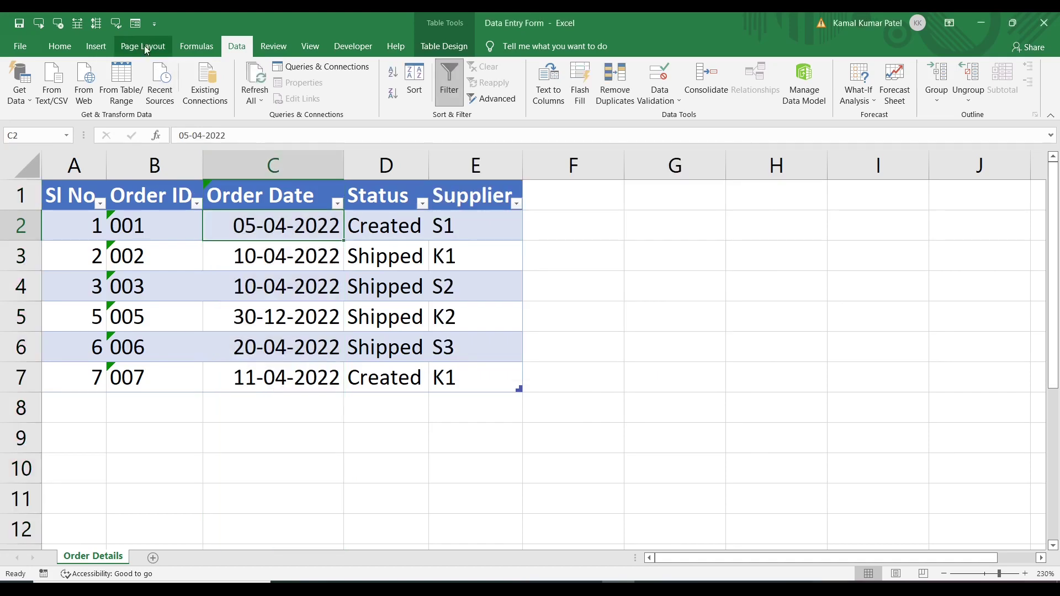
Try adding a new form record 8, 008, 31-12-2021, Created, S1, then cancel when date validation rejects it
left_click(135, 23)
left_click_drag(577, 160, 666, 163)
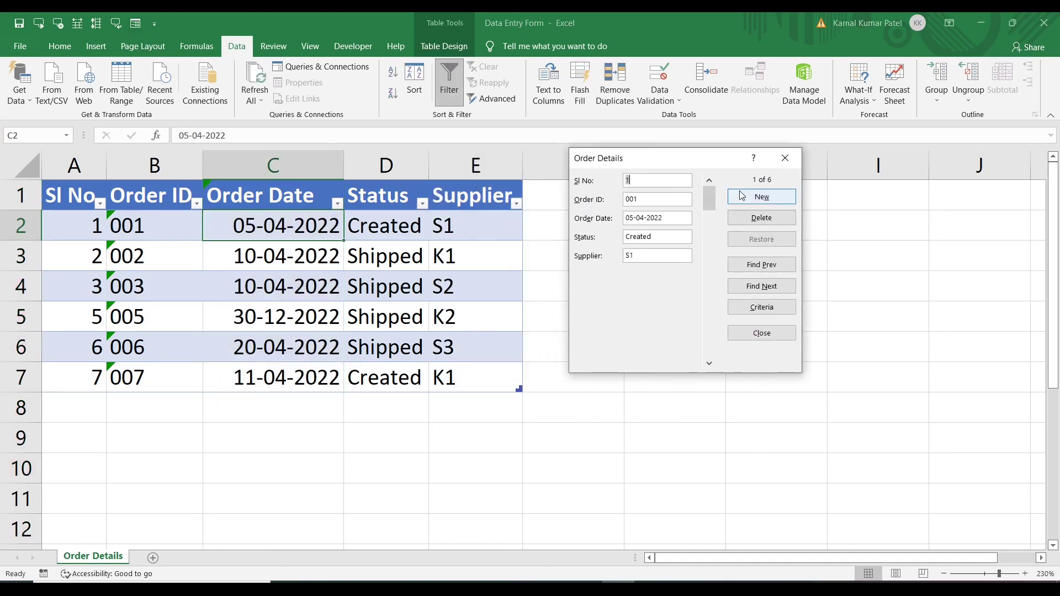
left_click(777, 201)
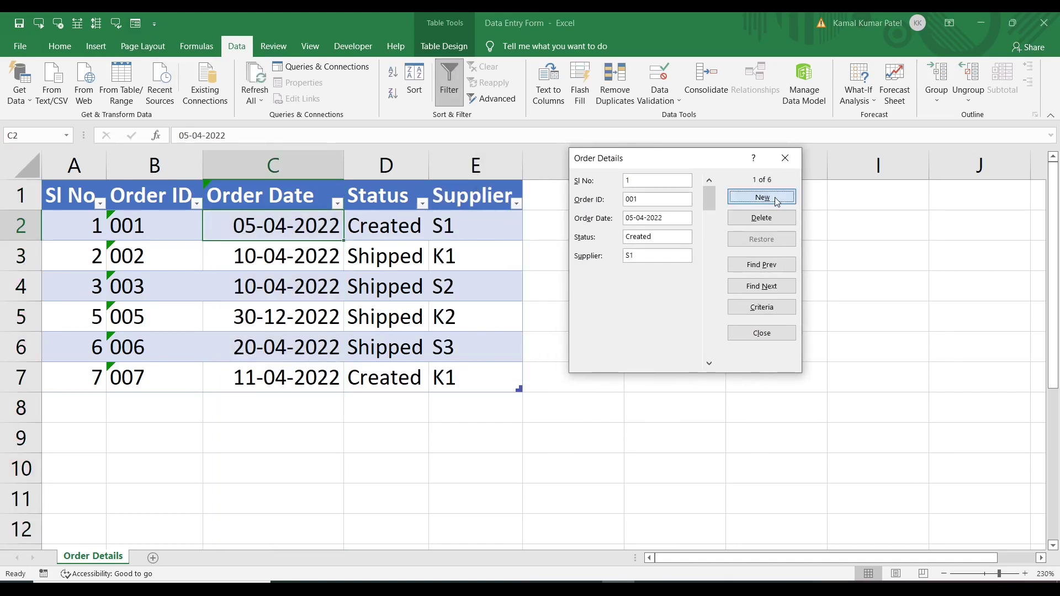
type("8")
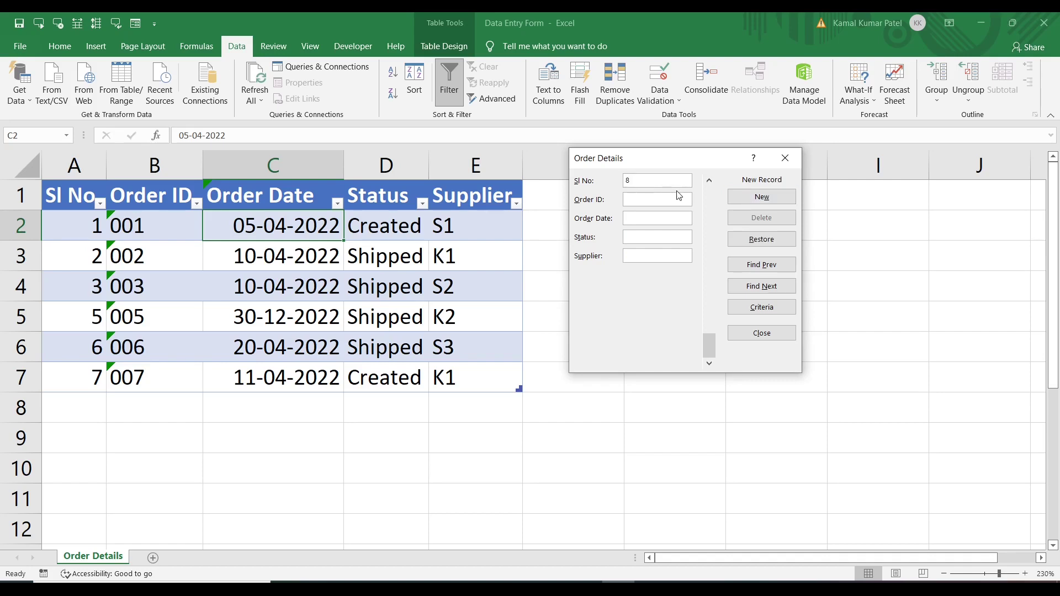
type("008")
type("31")
type("-12-202")
type("Created")
left_click(667, 256)
type("S1")
key("Return")
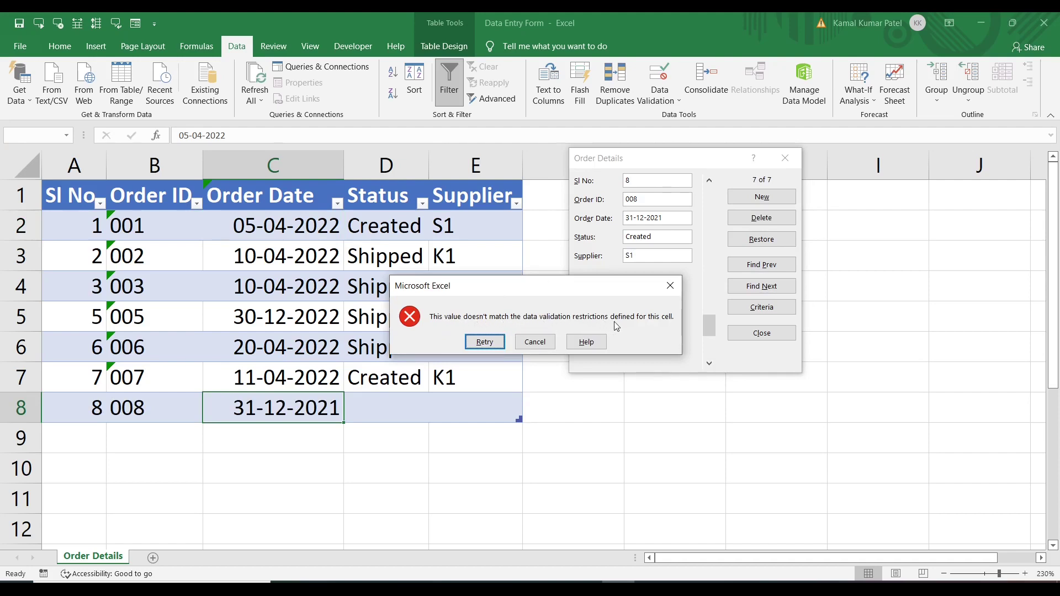
left_click(537, 344)
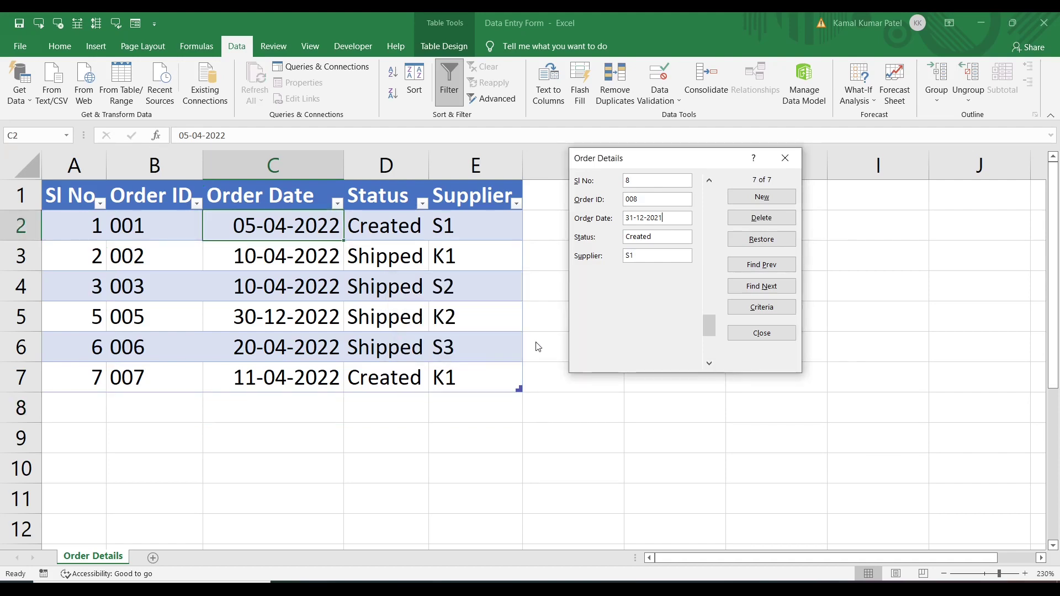